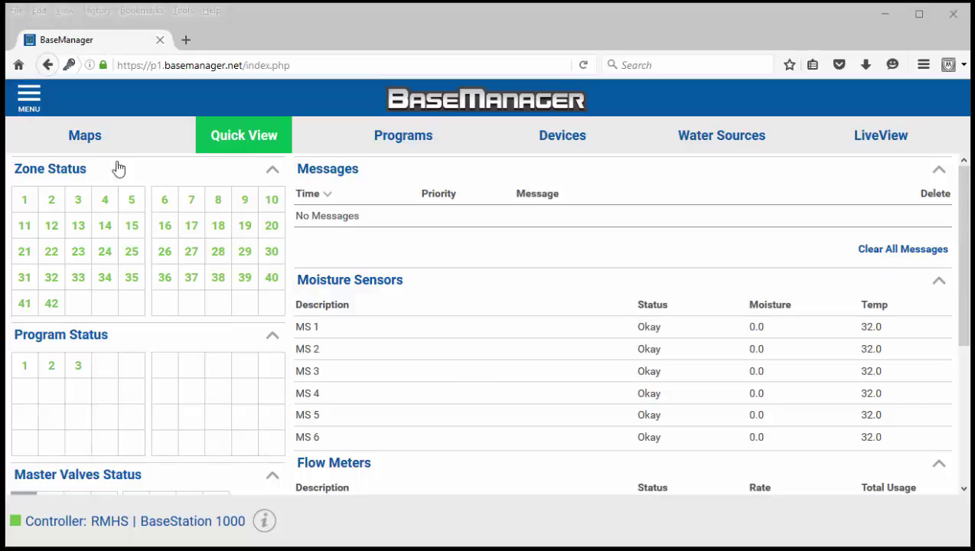
- Go to weather station management in Administration and start adding a new weather station
left_click(29, 97)
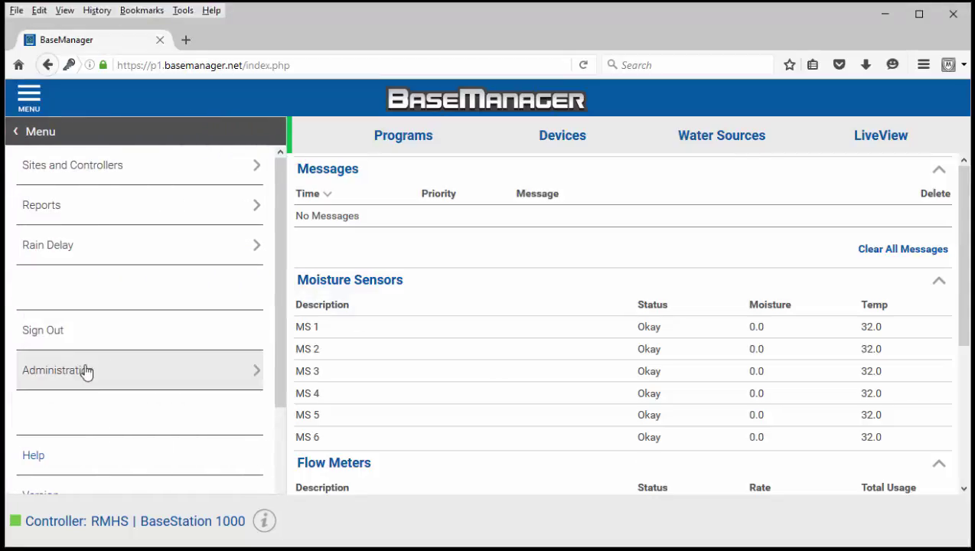
left_click(85, 371)
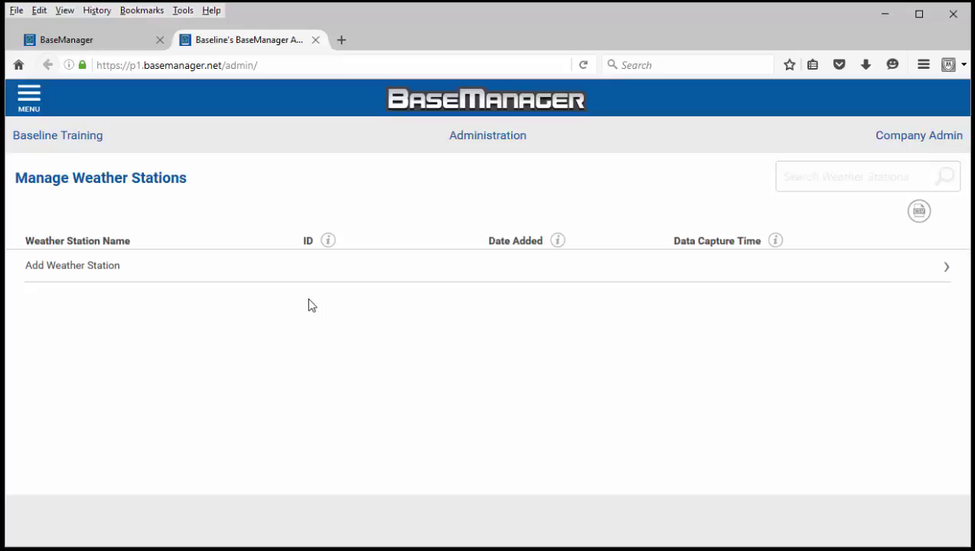
left_click(113, 273)
left_click(471, 272)
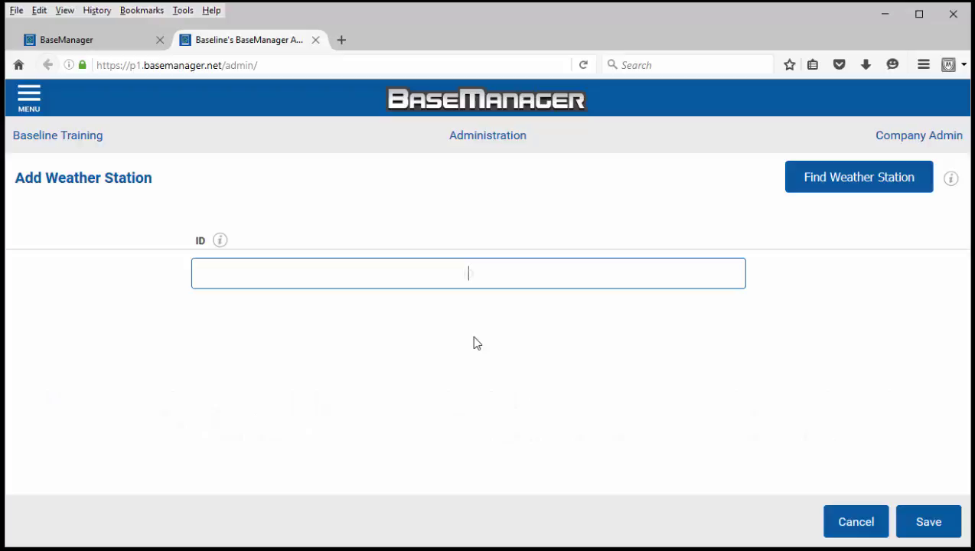
- Launch the weather station finder, share the location with the site, and browse the nearby stations on Weather Underground
left_click(839, 179)
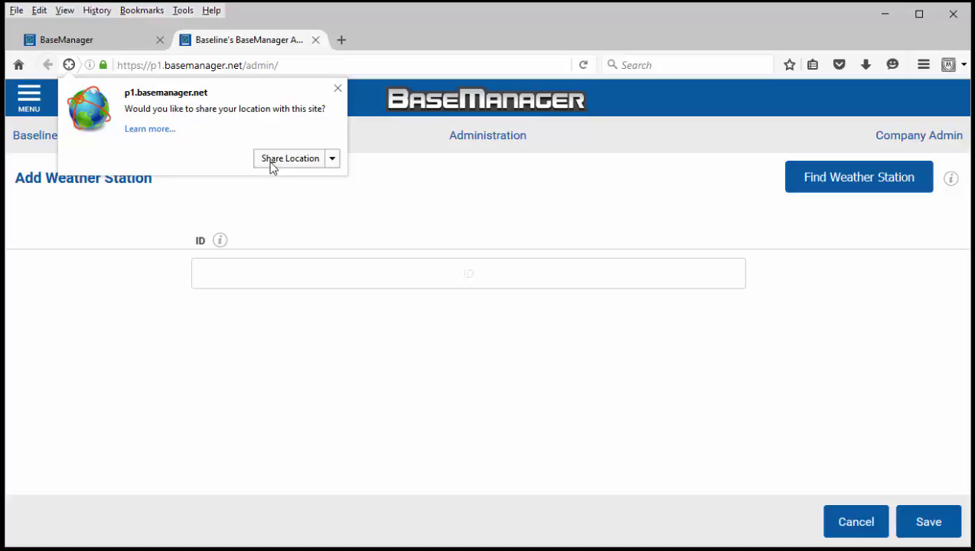
left_click(273, 161)
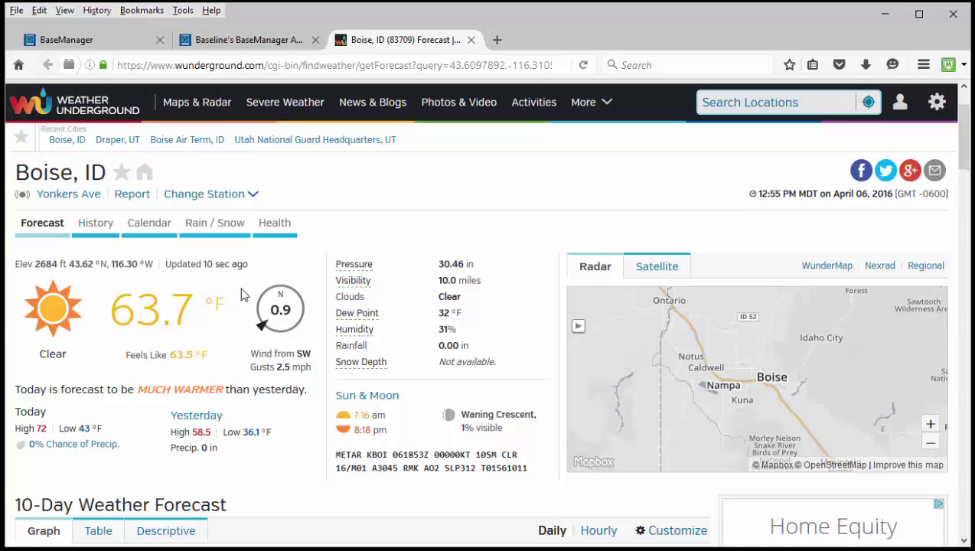
scroll(228, 336, "down", 3)
scroll(226, 346, "down", 20)
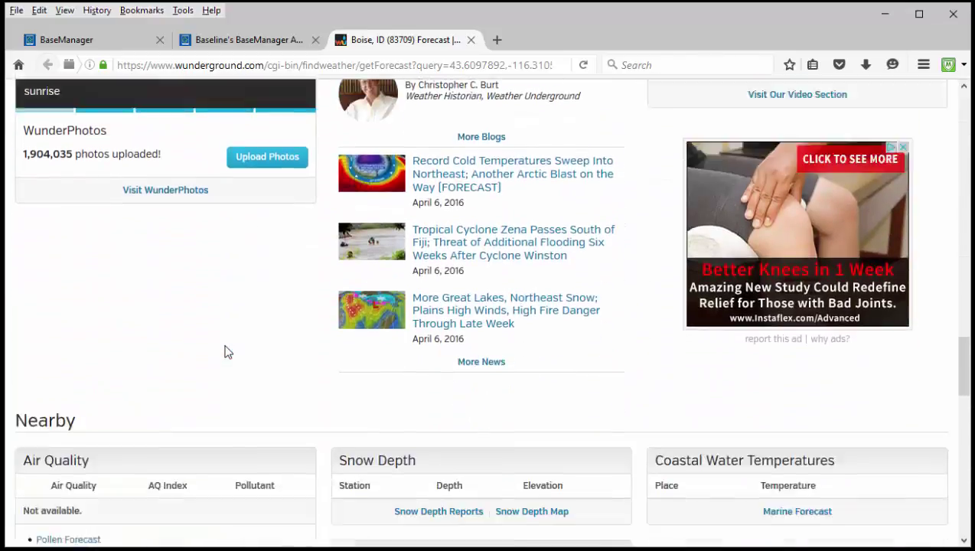
scroll(227, 351, "down", 12)
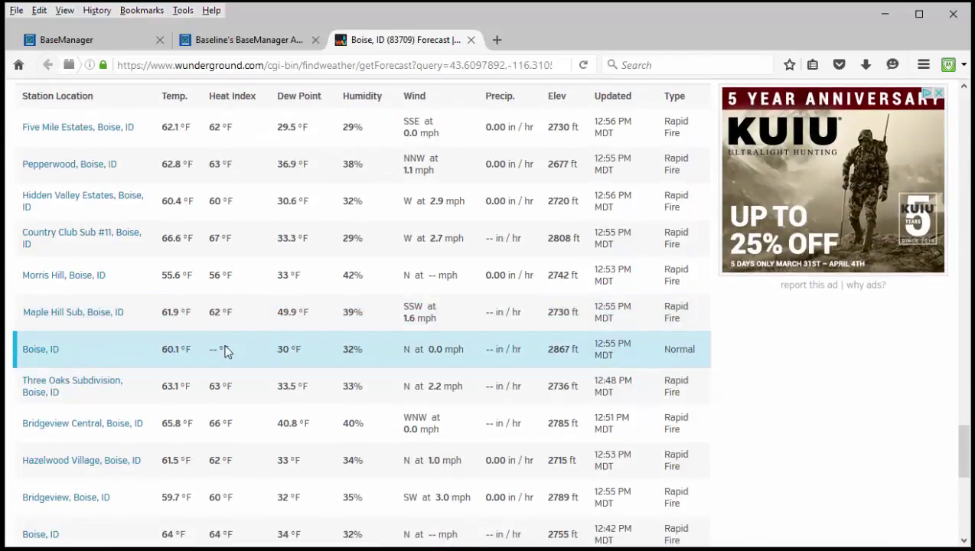
scroll(348, 329, "up", 2)
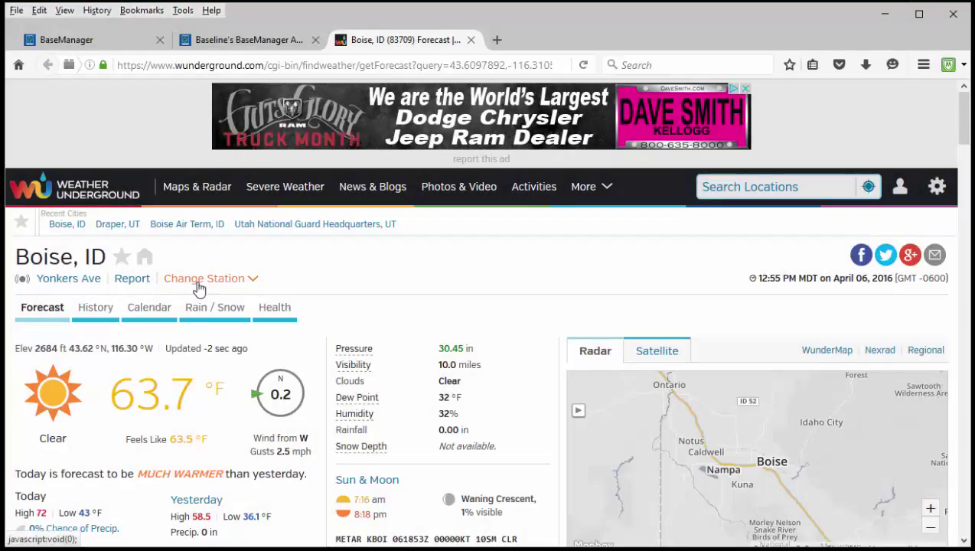
- Change the station by moving the nearby stations map west to Meridian and choosing the 69° station near Cherry Lane
left_click(197, 283)
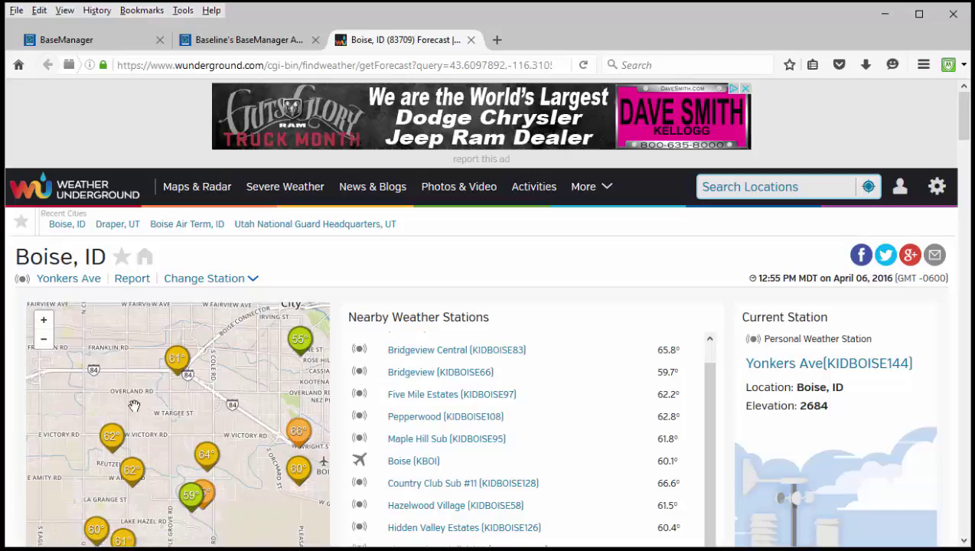
left_click_drag(145, 409, 219, 436)
left_click_drag(111, 387, 218, 394)
scroll(134, 381, "down", 1)
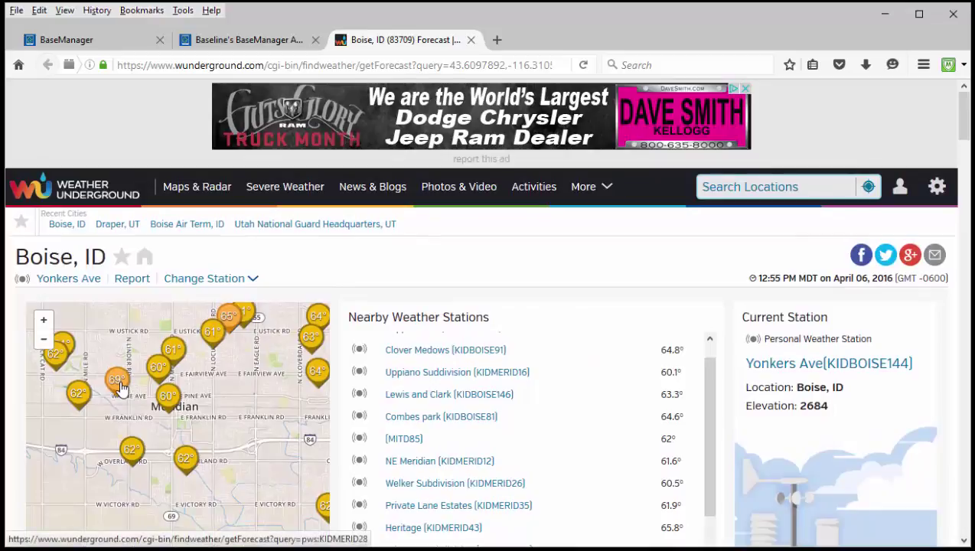
left_click(120, 384)
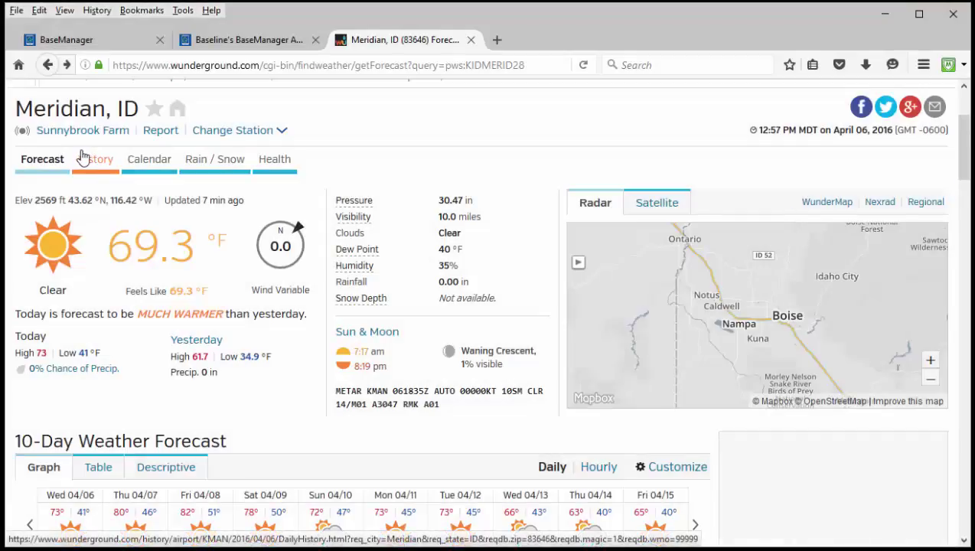
- Open the Sunnybrook Farm station's own page and copy its station ID, KIDMERID28
left_click(85, 158)
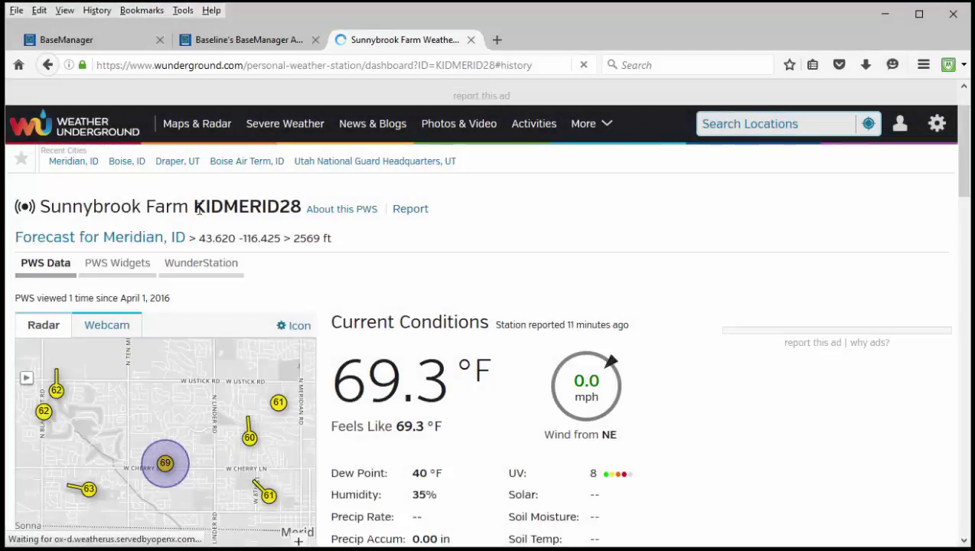
left_click_drag(194, 206, 299, 208)
key("ctrl+c")
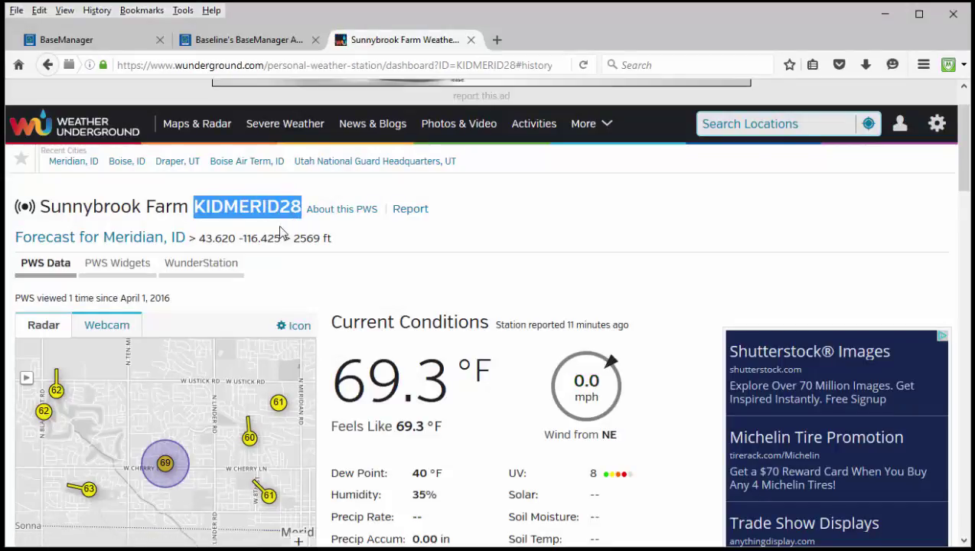
- Switch back to BaseManager Administration, enter KIDMERID28 as the new weather station's ID and save it
left_click(275, 42)
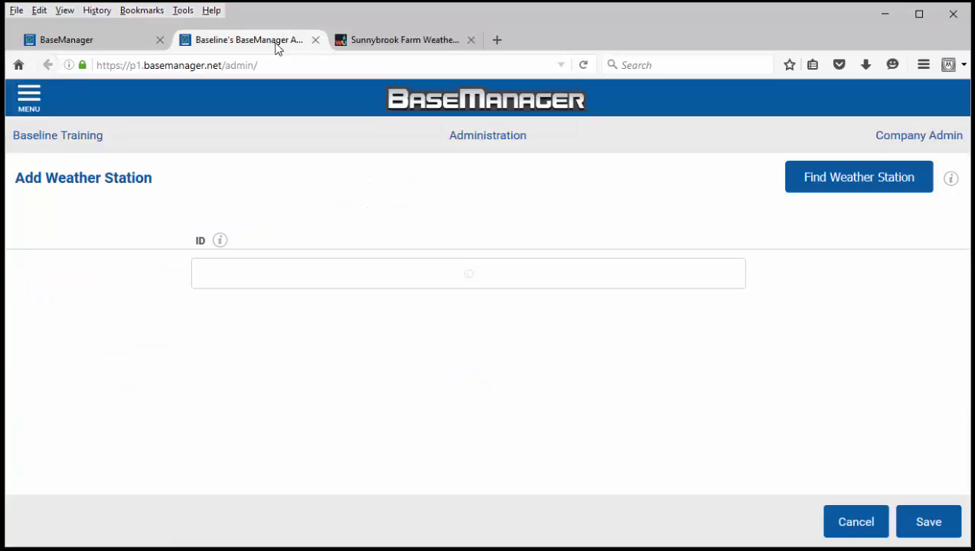
left_click(272, 274)
key("ctrl+v")
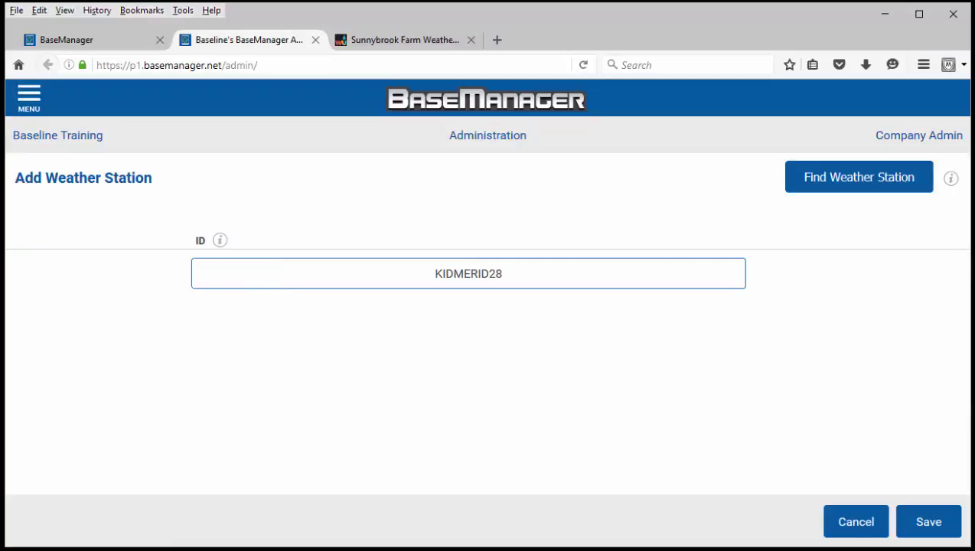
left_click(925, 525)
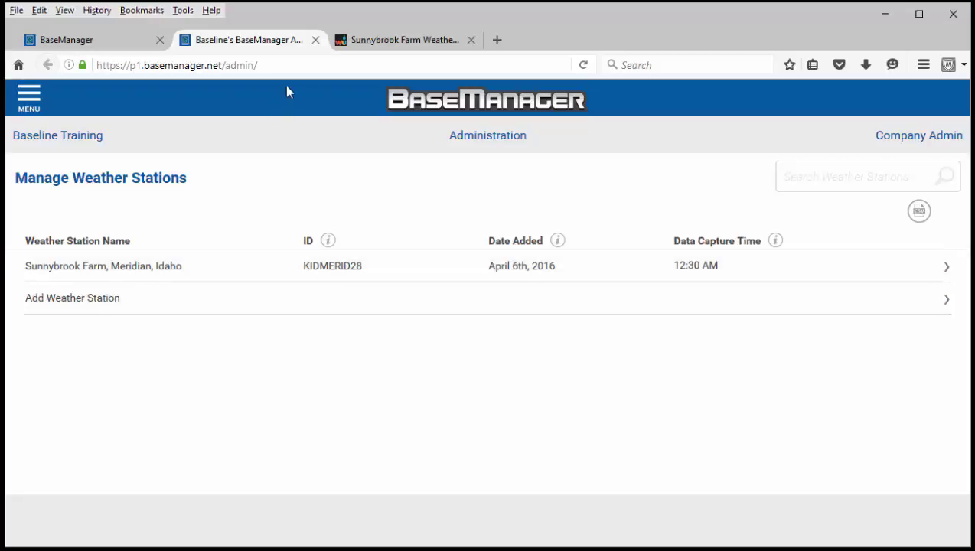
- Close the Administration page and open the Weather Station device page for the RMHS controller
left_click(315, 39)
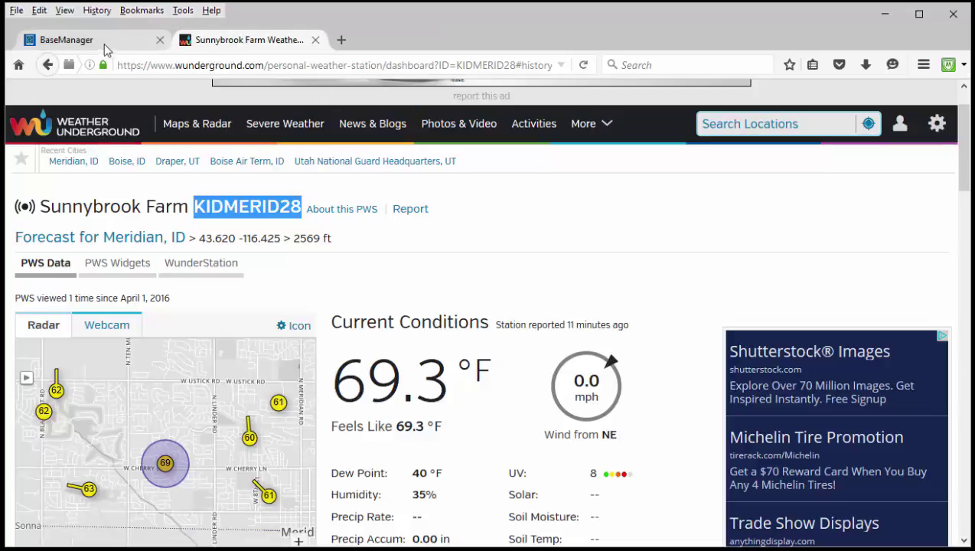
left_click(103, 42)
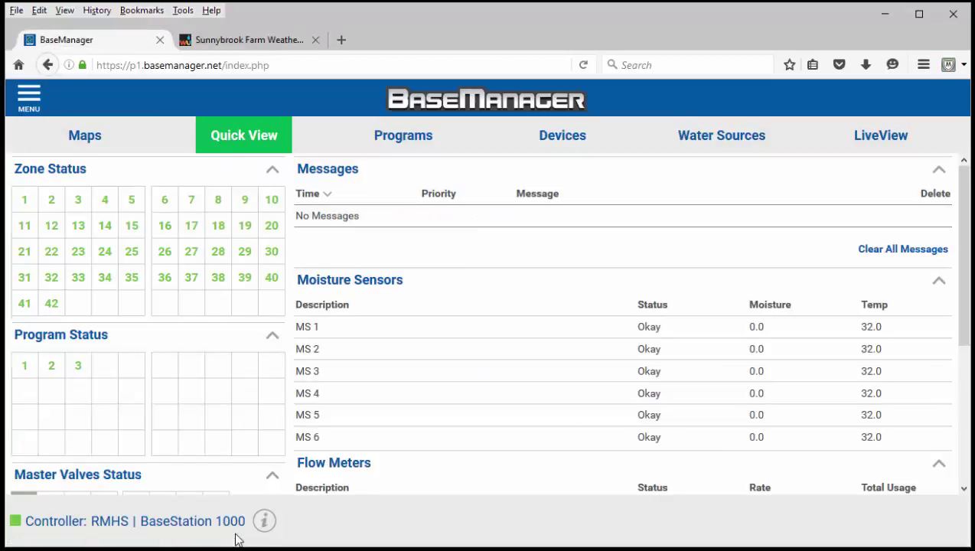
mouse_move(561, 143)
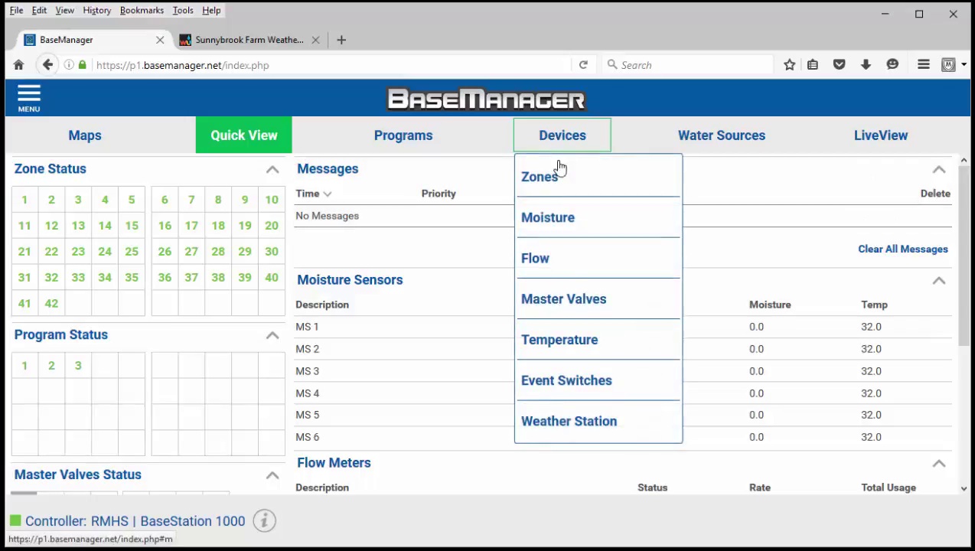
left_click(580, 427)
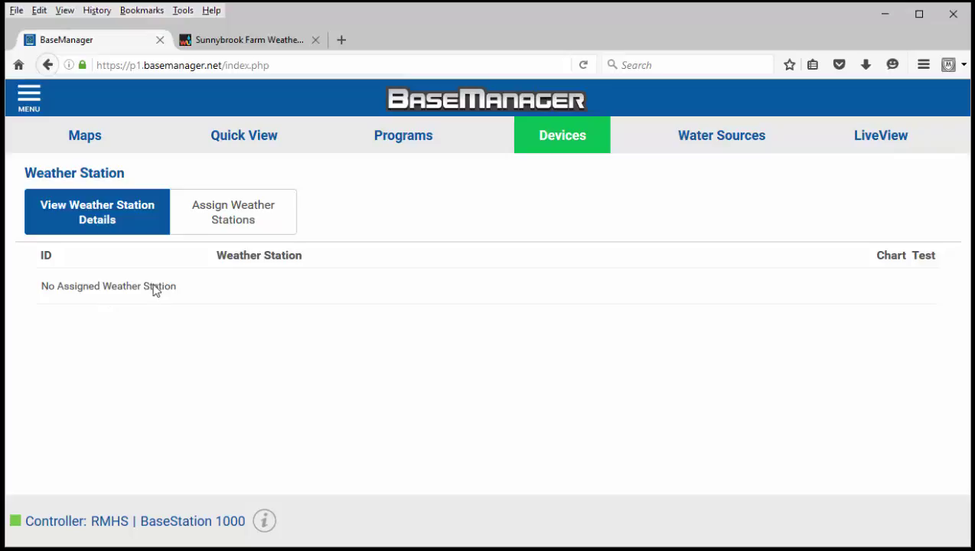
- Assign the weather station KIDMERID28 - Sunnybrook Farm, Meridian, Idaho to the controller without notes and save
left_click(235, 220)
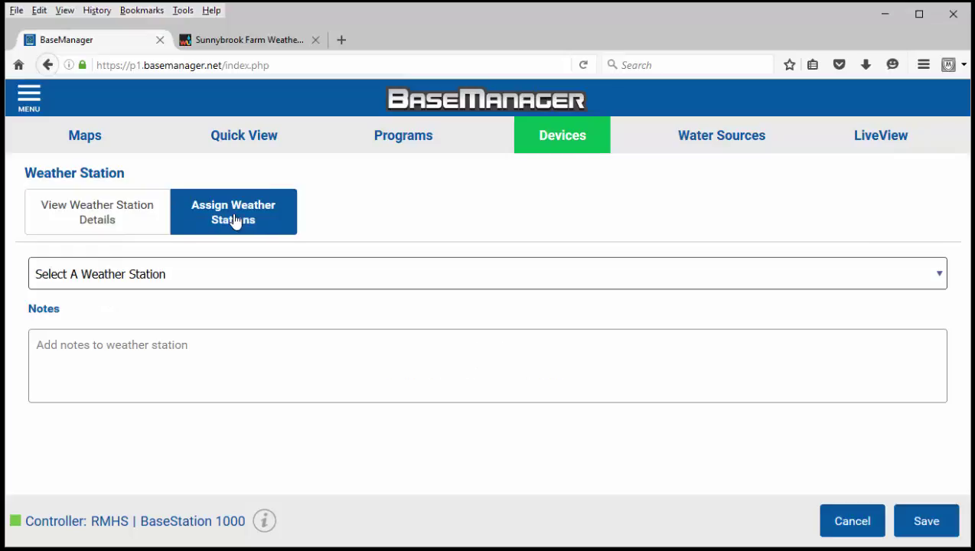
left_click(186, 283)
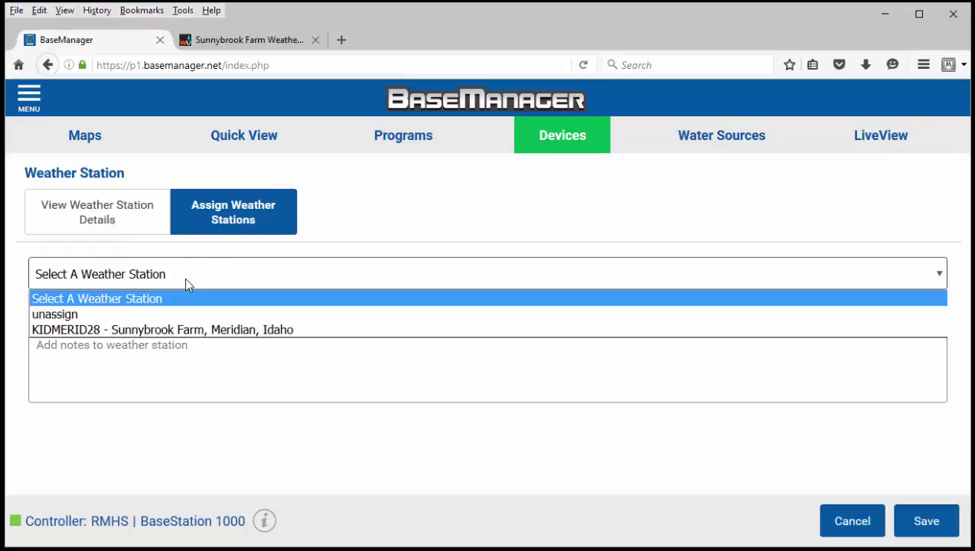
left_click(173, 327)
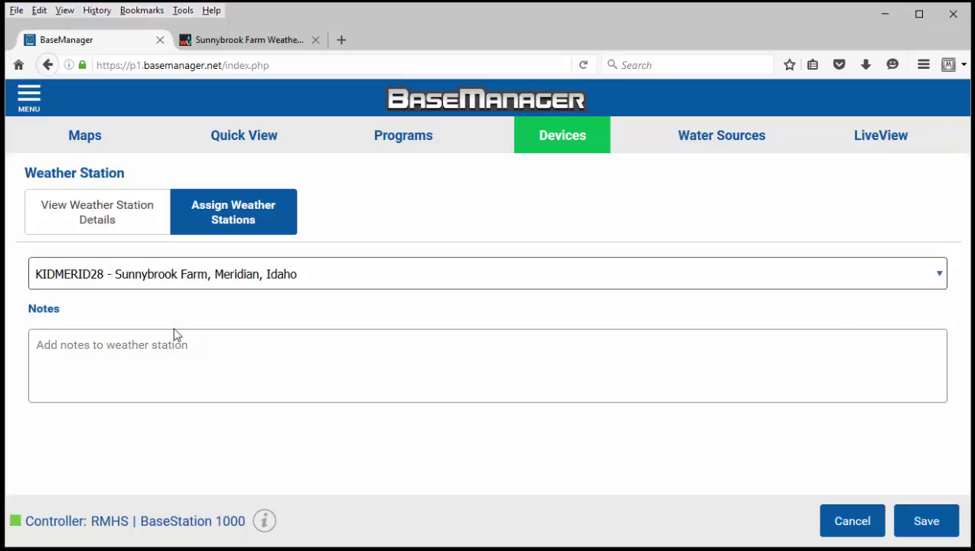
left_click(157, 355)
left_click(925, 521)
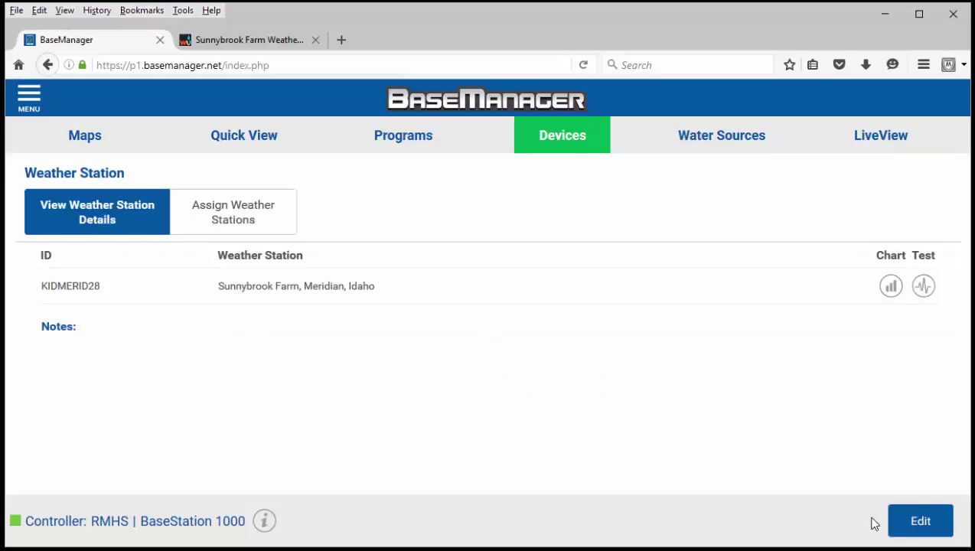